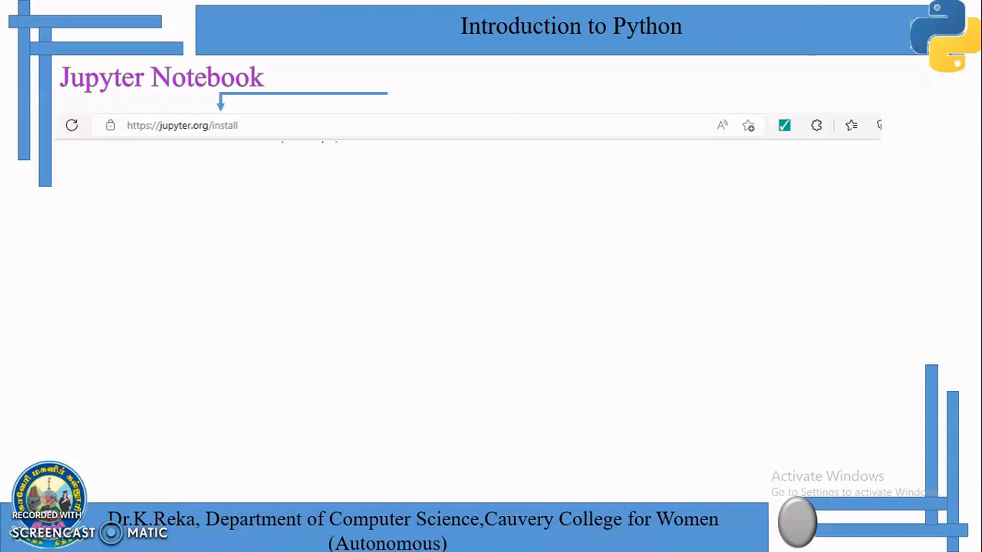
left_click(810, 381)
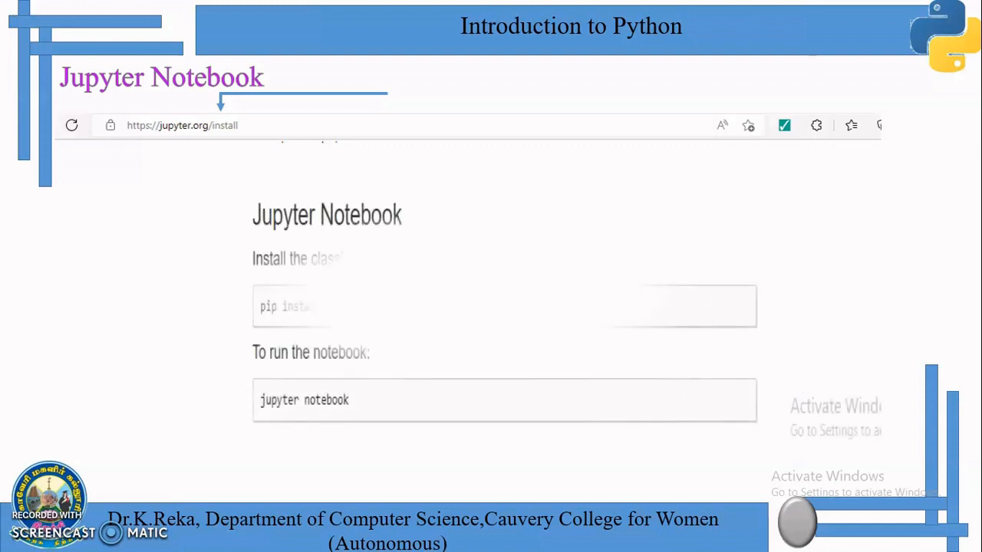
left_click(809, 381)
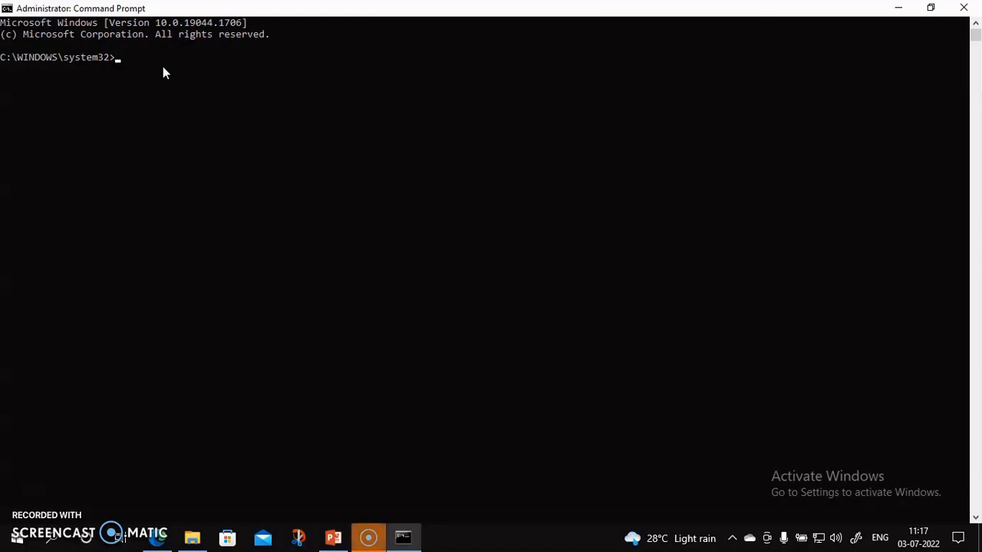
Install the Jupyter Notebook package by running the command "pip install notebook"
type("pip install notebook")
key("Return")
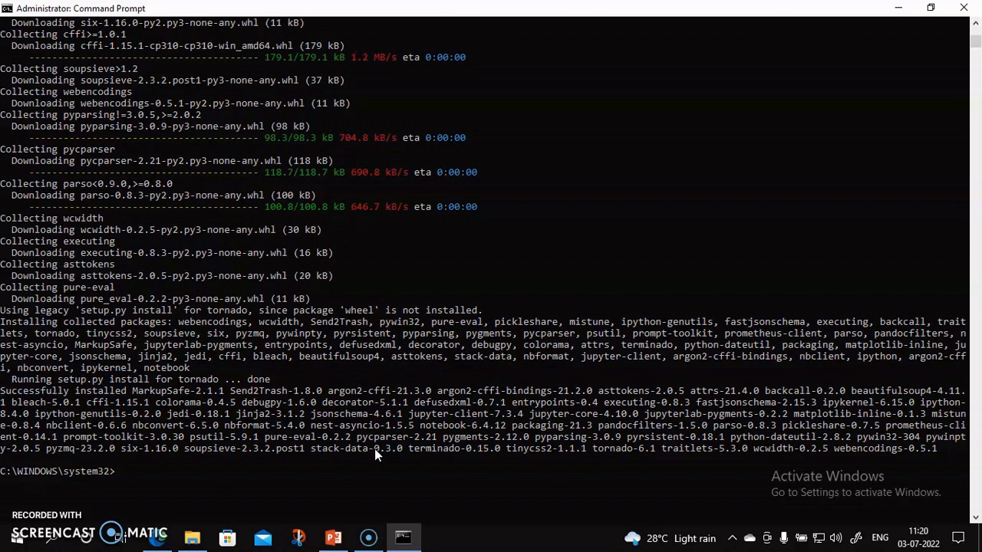
Change to the D: drive and start the notebook server with "jupyter notebook"
type("d:")
key("Return")
type("jupyter notebook")
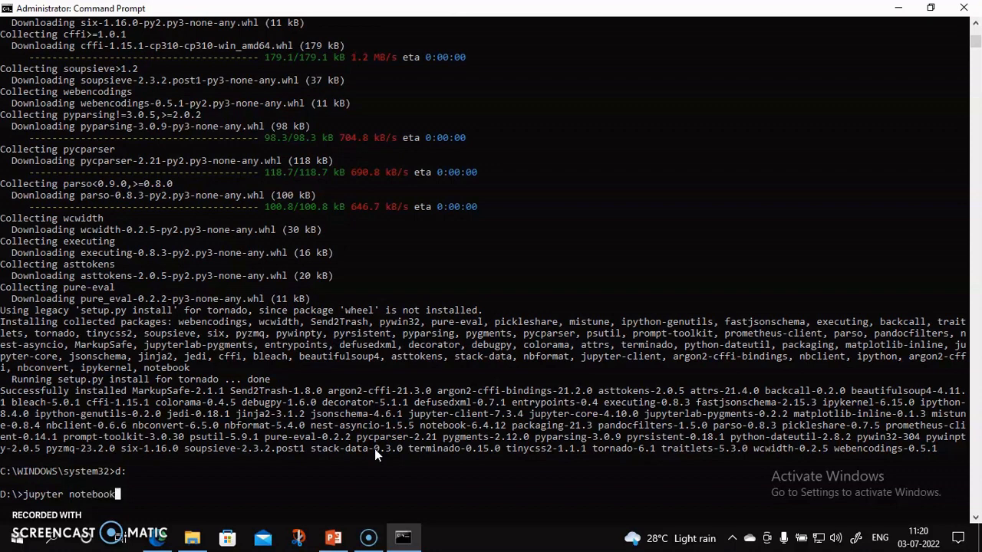
key("Return")
scroll(375, 449, "down", 2)
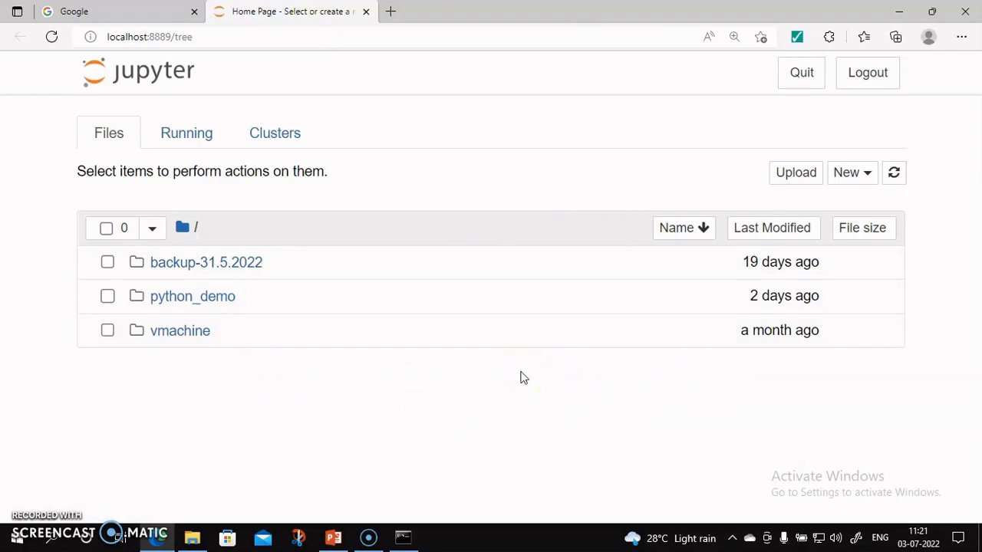
Create a new Python 3 (ipykernel) notebook inside the python_demo folder
left_click(473, 367)
left_click(222, 303)
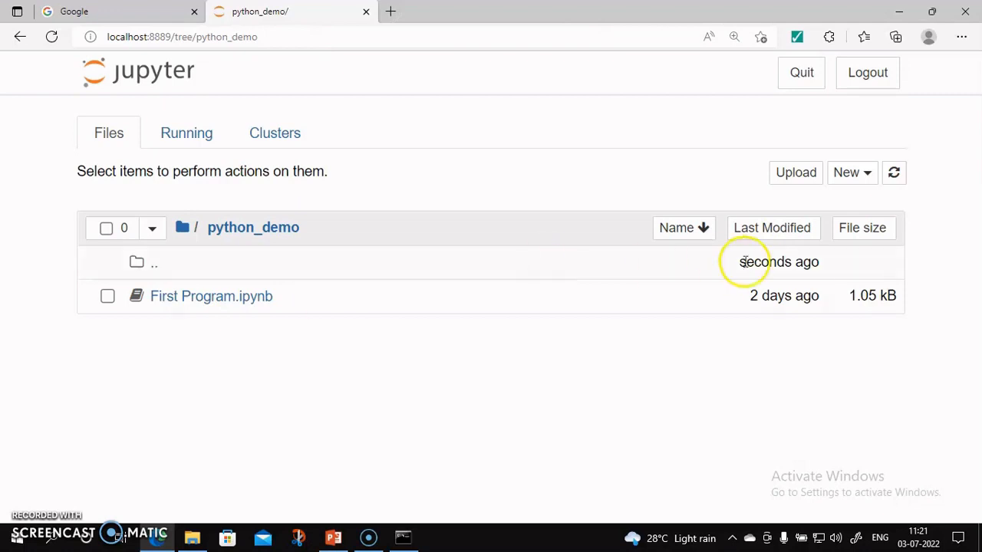
left_click(870, 175)
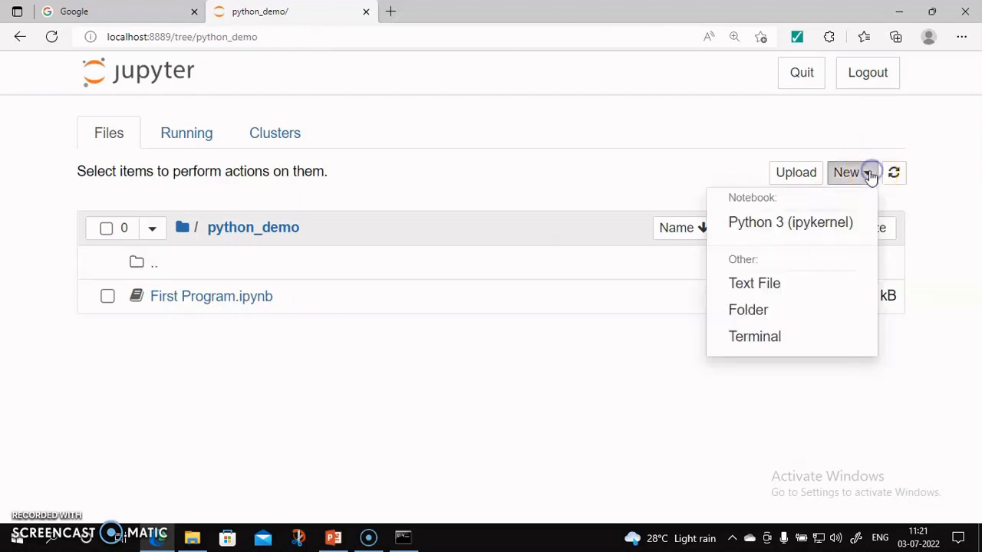
left_click(799, 230)
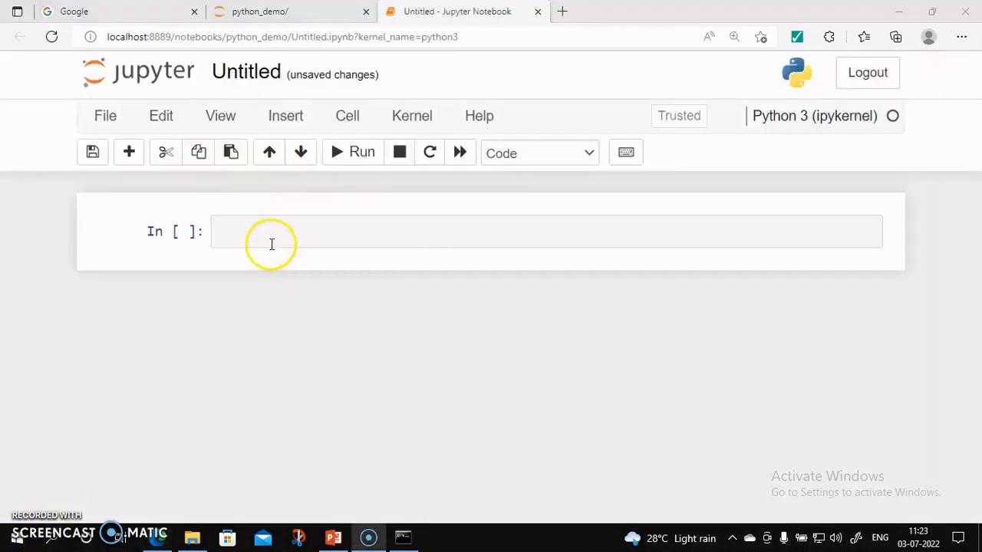
Enter the code print("hello World") in the notebook's first cell
left_click(272, 244)
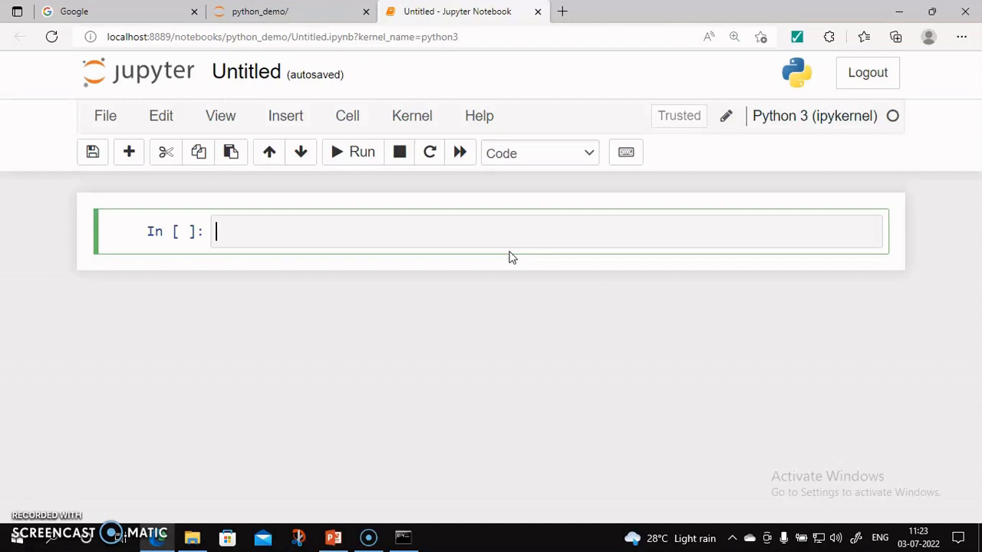
type("print")
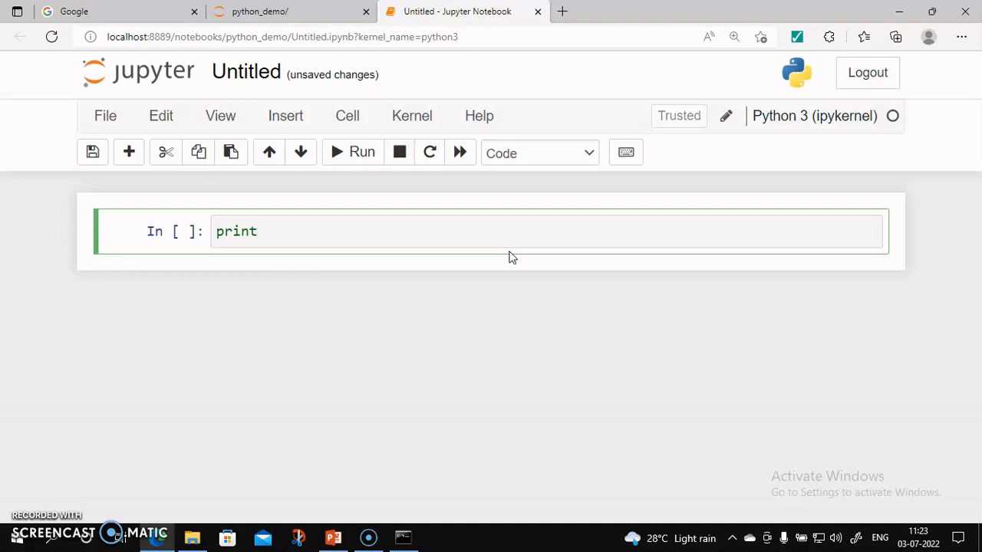
type("(<")
key("BackSpace")
type("\"hello Worl")
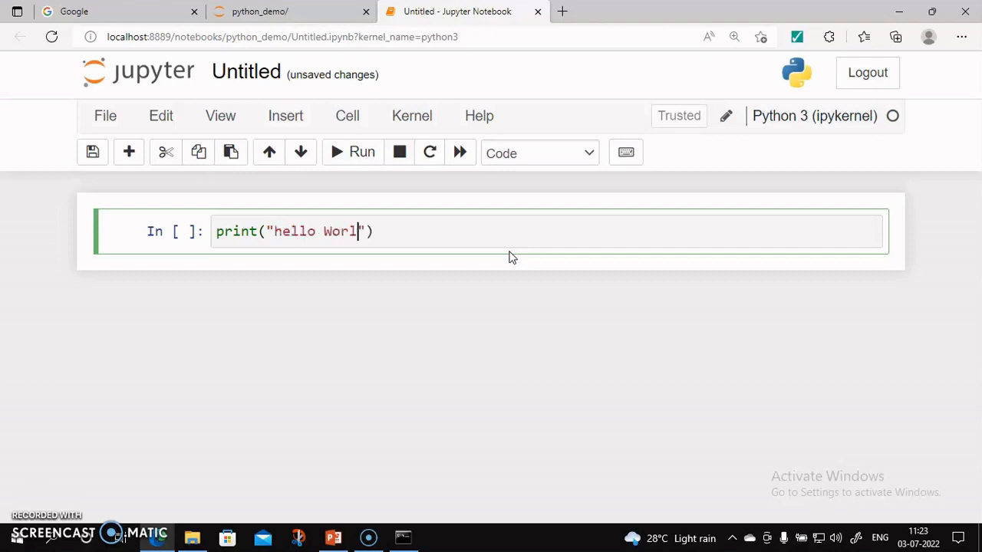
type("d")
Run the cell containing the print statement and select its output
left_click(31, 491)
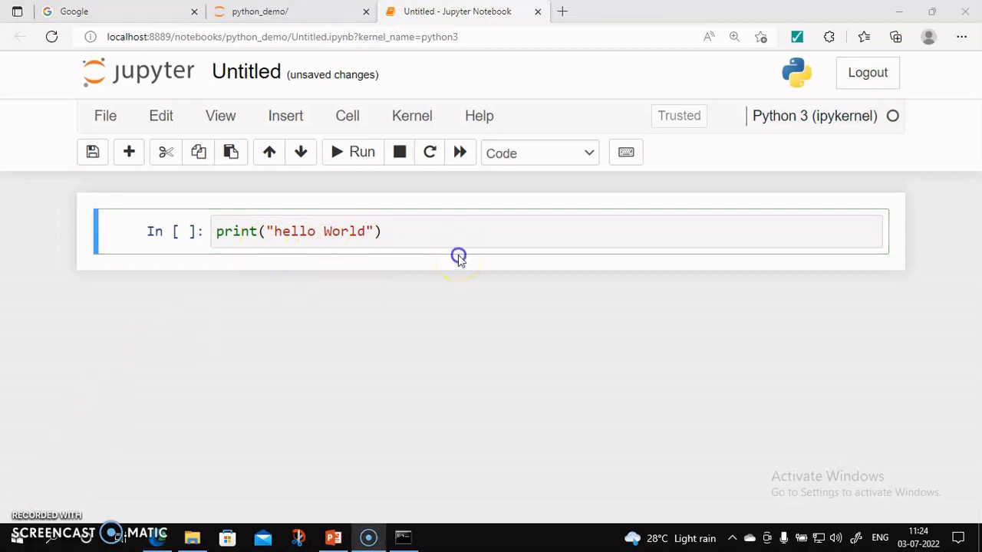
left_click(460, 262)
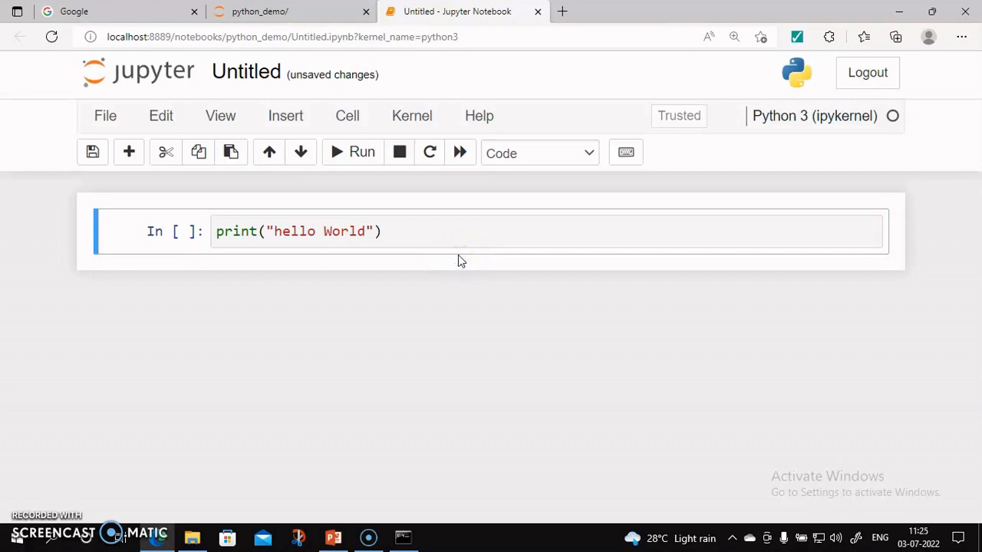
key("shift+Return")
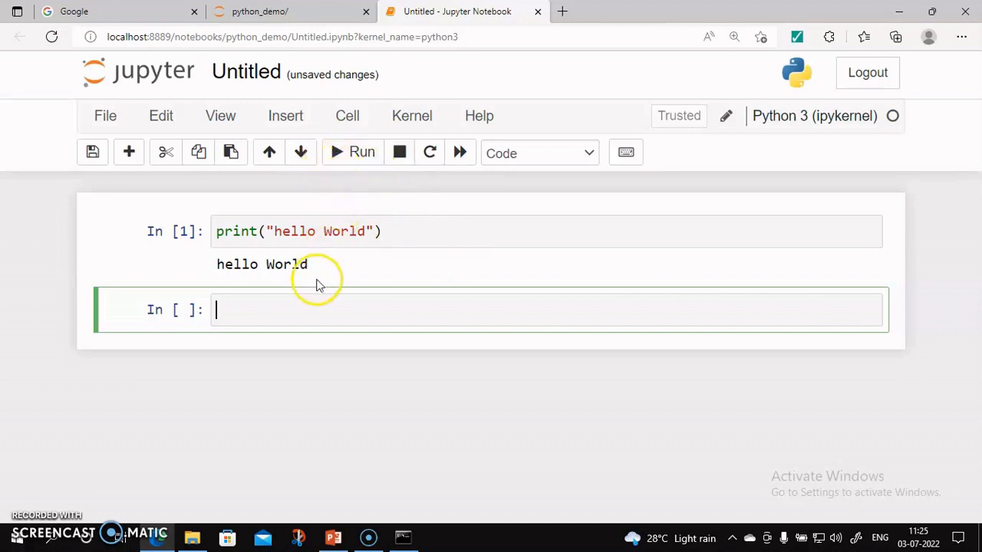
left_click(243, 270)
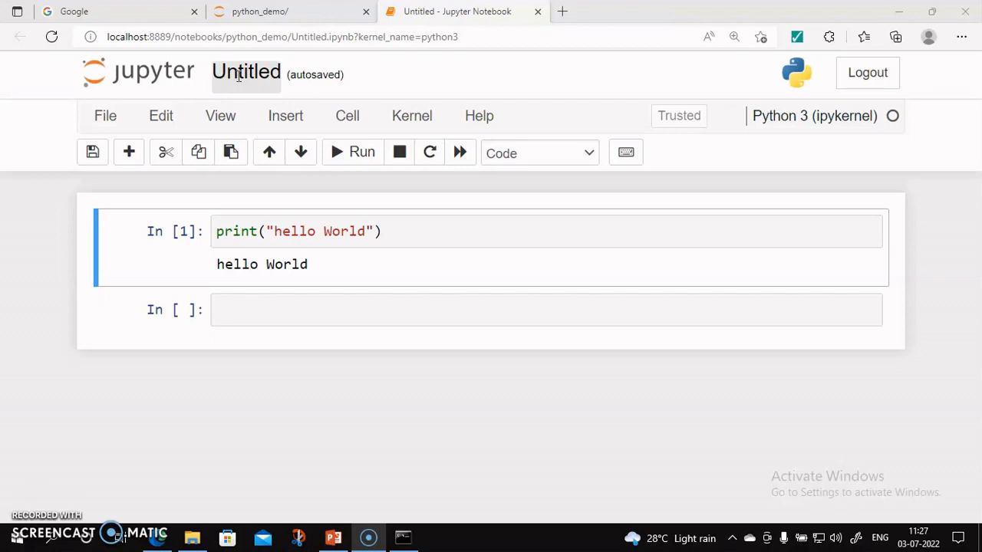
Rename the untitled notebook as example1
left_click(238, 75)
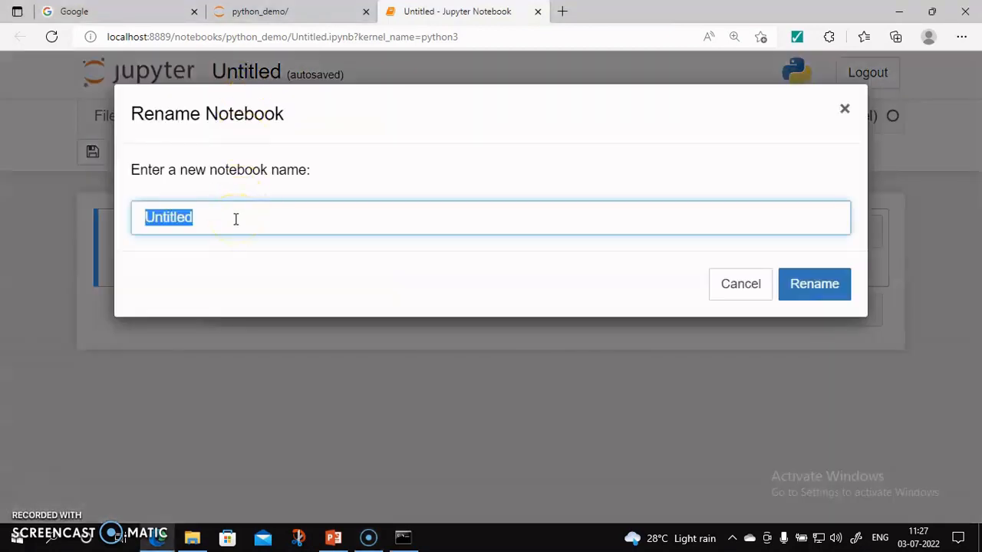
type("ex")
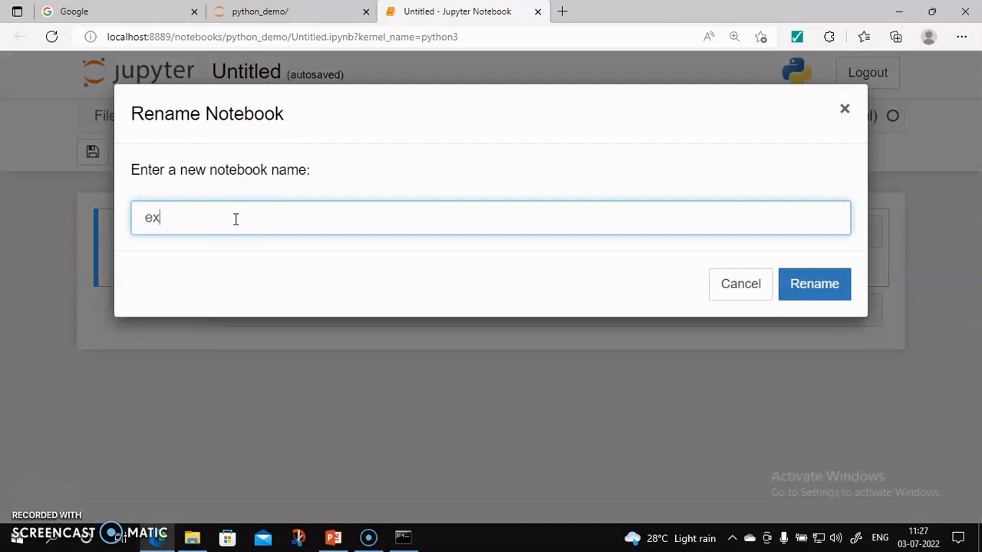
type("ample1")
left_click(818, 293)
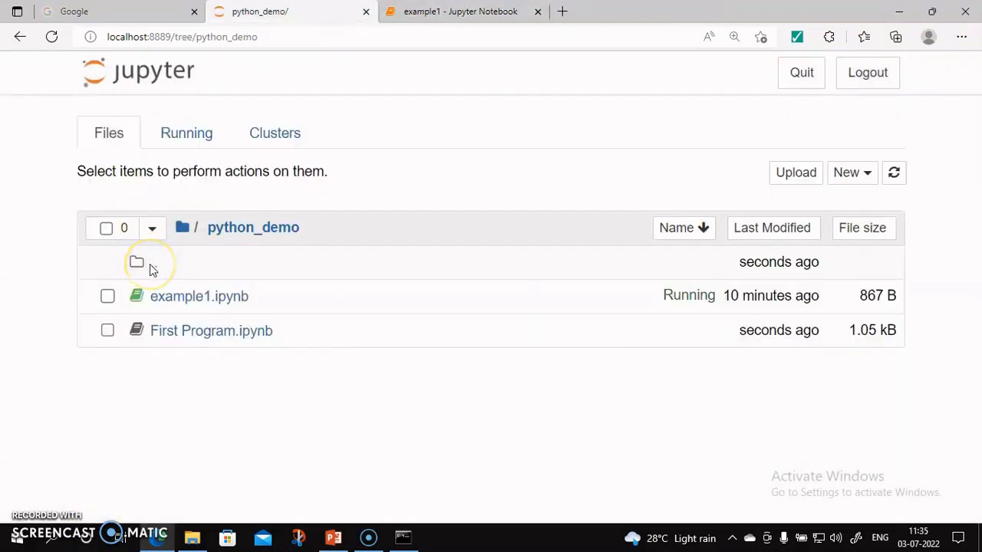
View the list of running notebooks and shut down the kernel of the example1 notebook
left_click(184, 135)
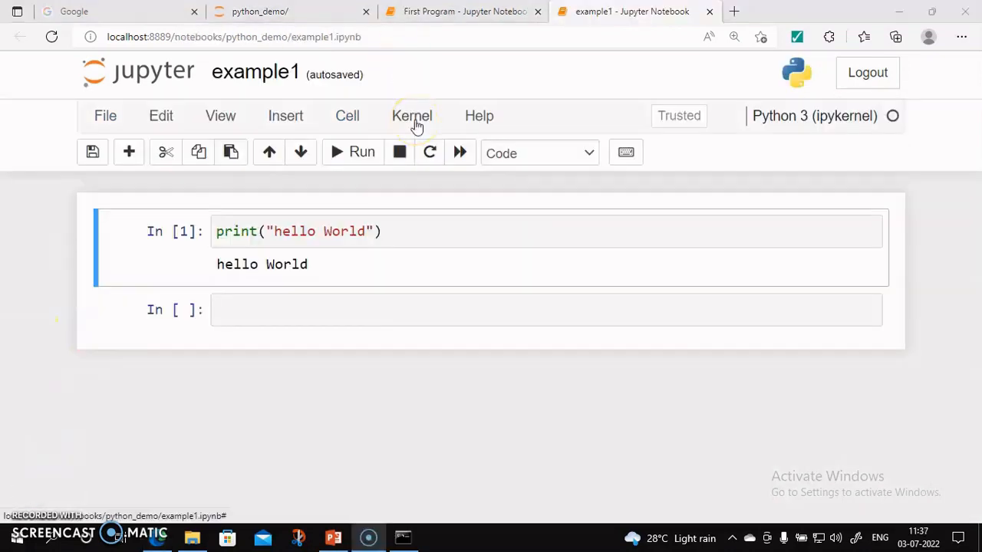
left_click(414, 123)
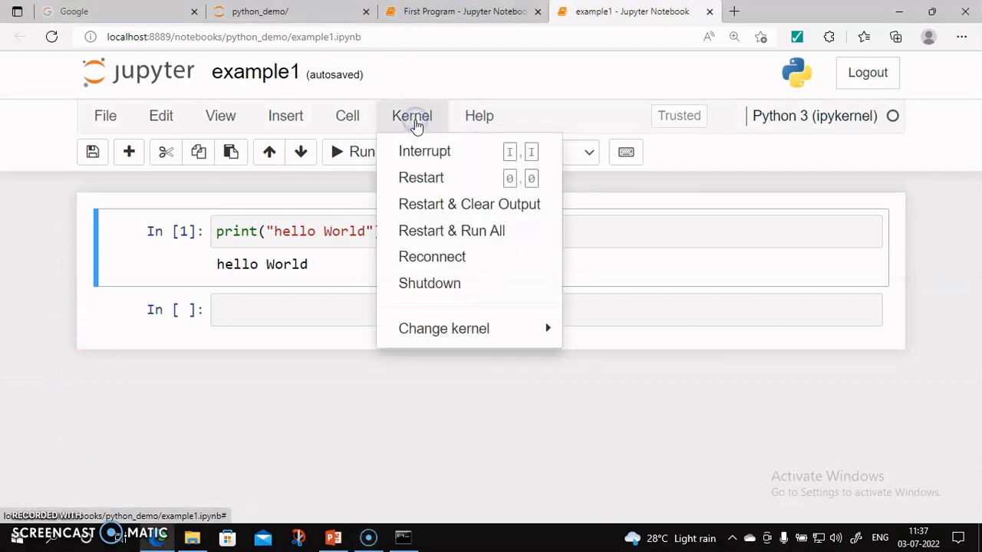
left_click(426, 288)
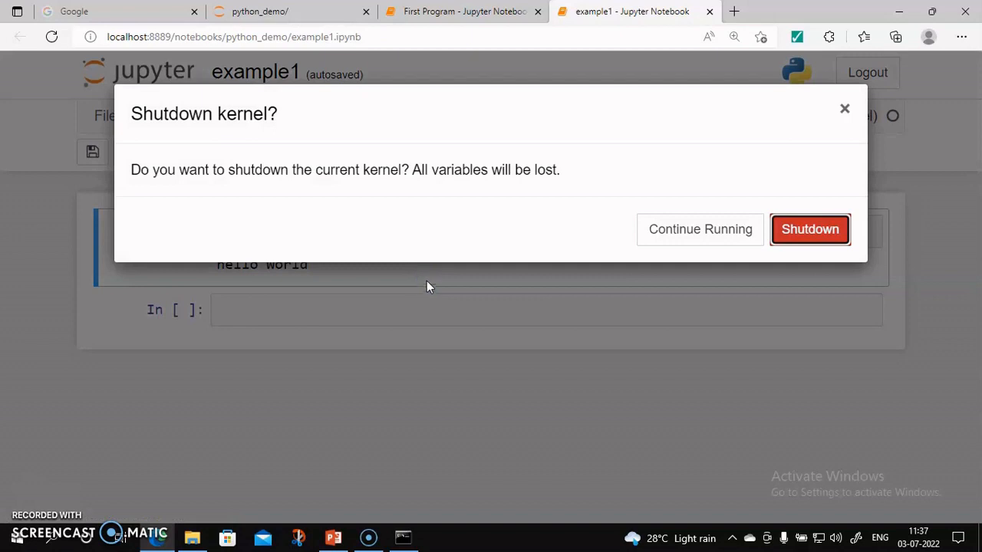
left_click(806, 242)
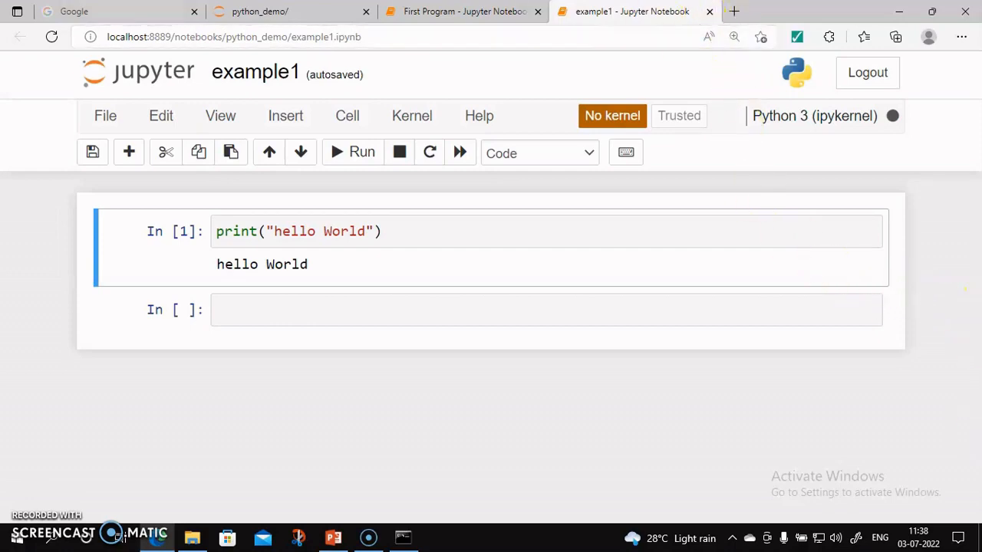
Close the example1 notebook and stop the Jupyter server running in the Command Prompt
left_click(708, 13)
mouse_move(410, 539)
left_click(404, 503)
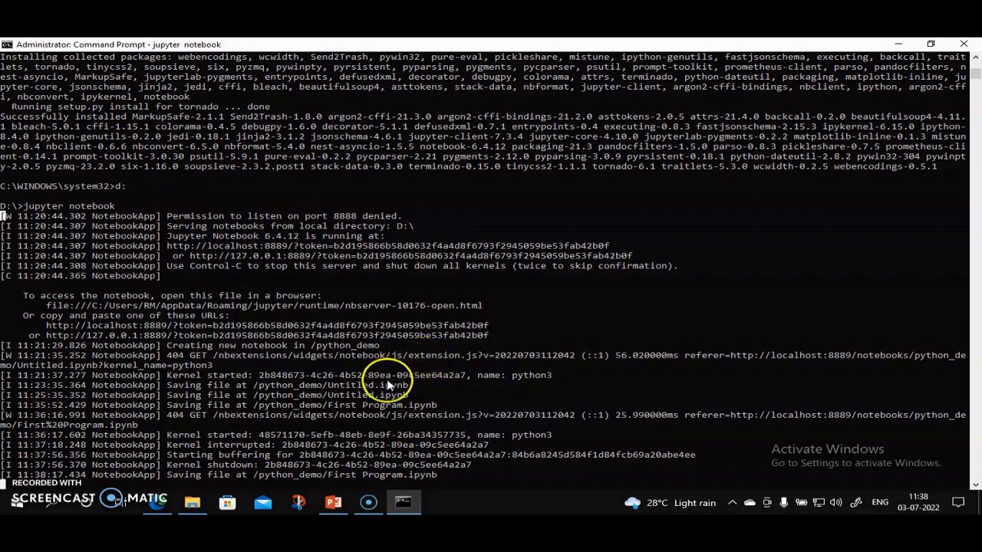
scroll(379, 399, "down", 6)
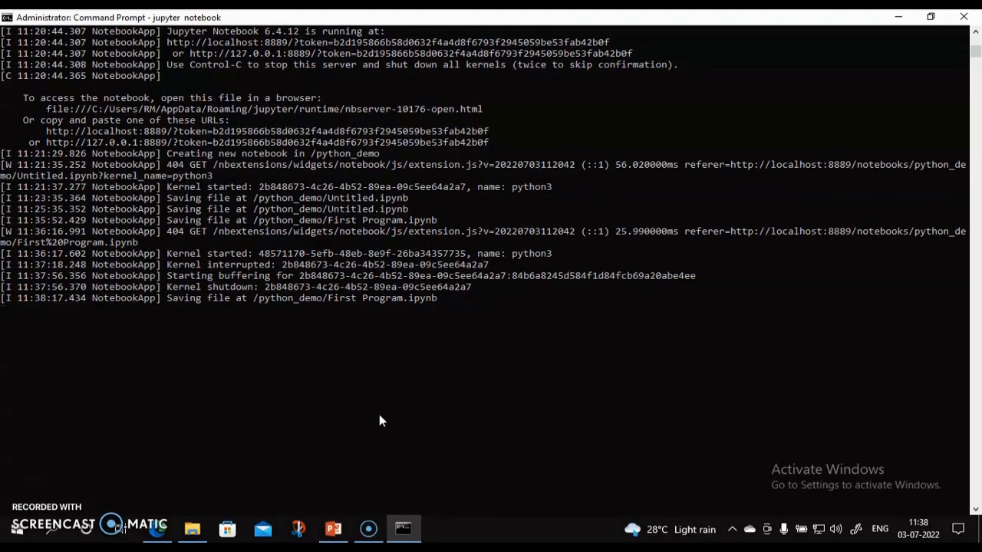
key("ctrl+c")
key("ctrl+c")
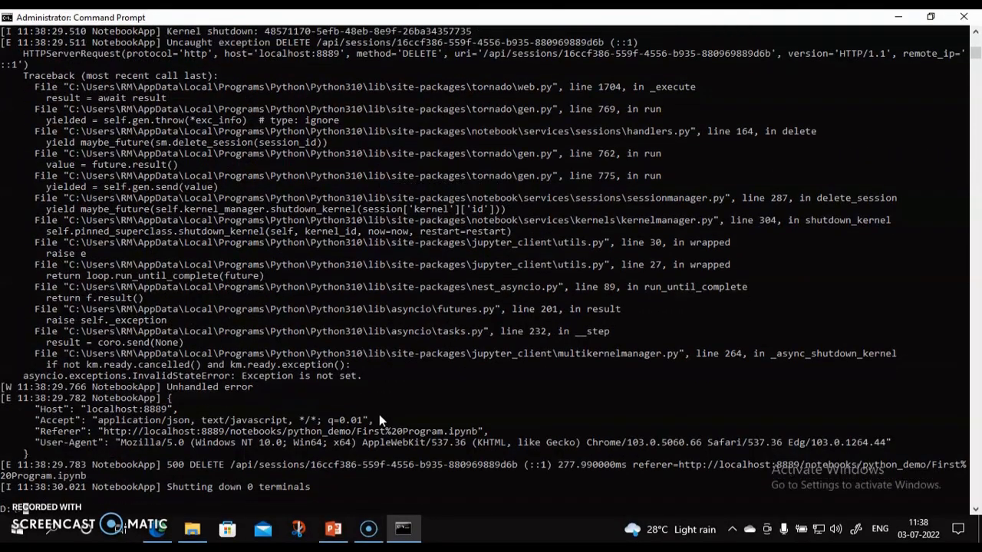